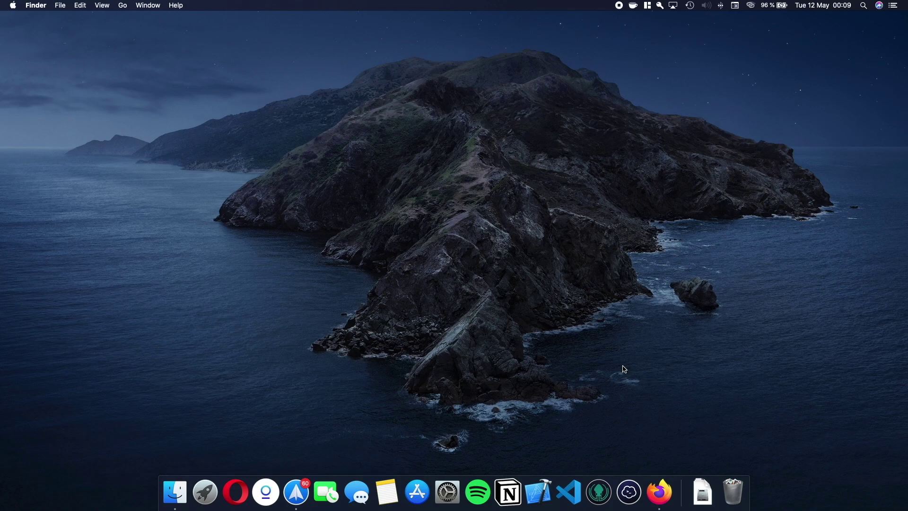
Step: Open Activity Monitor and view its memory, energy, disk and network usage in turn
{"action": "key", "text": "F4"}
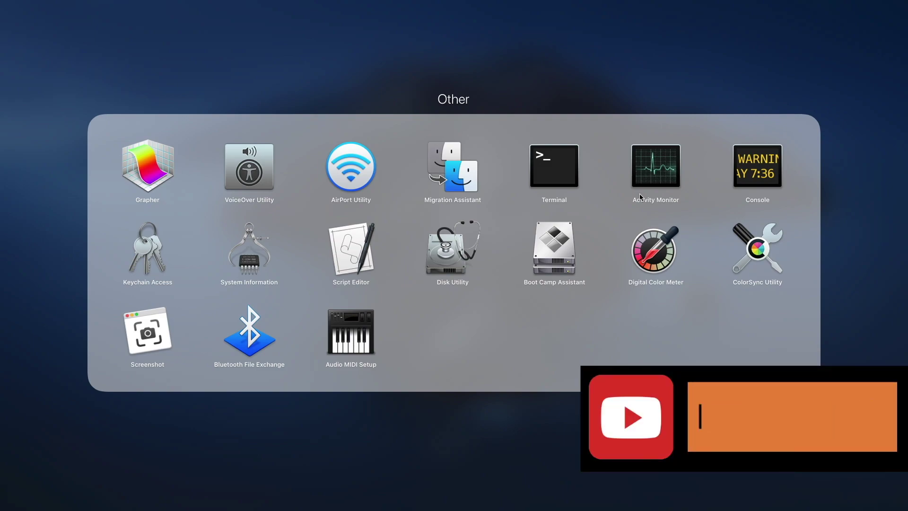
{"action": "left_click", "coordinate": [673, 171]}
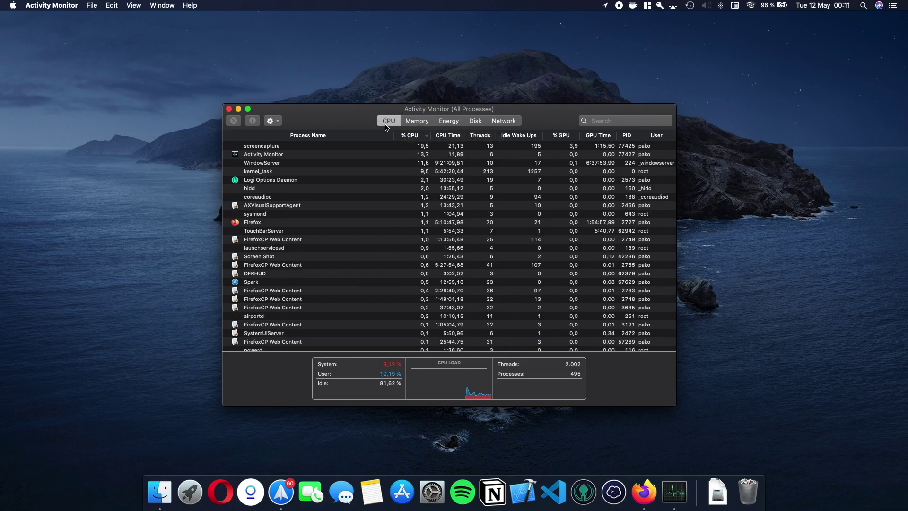
{"action": "left_click", "coordinate": [413, 124]}
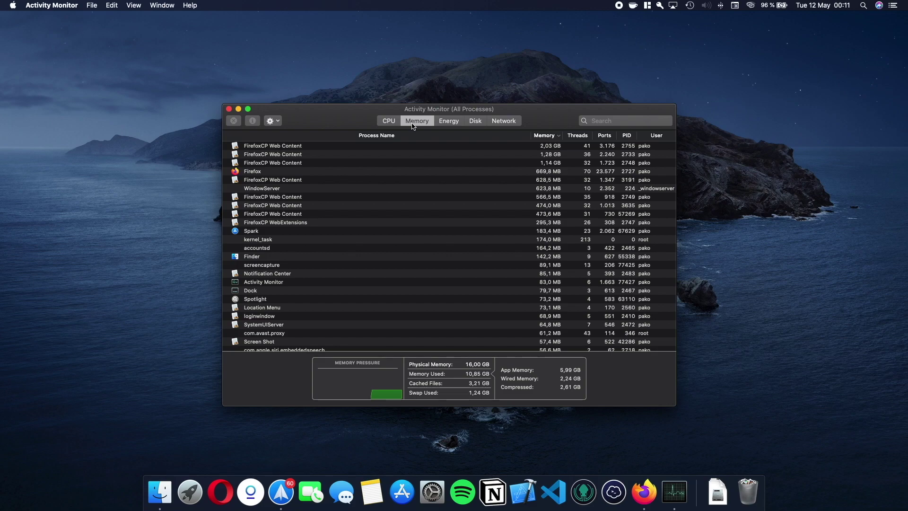
{"action": "left_click", "coordinate": [458, 123]}
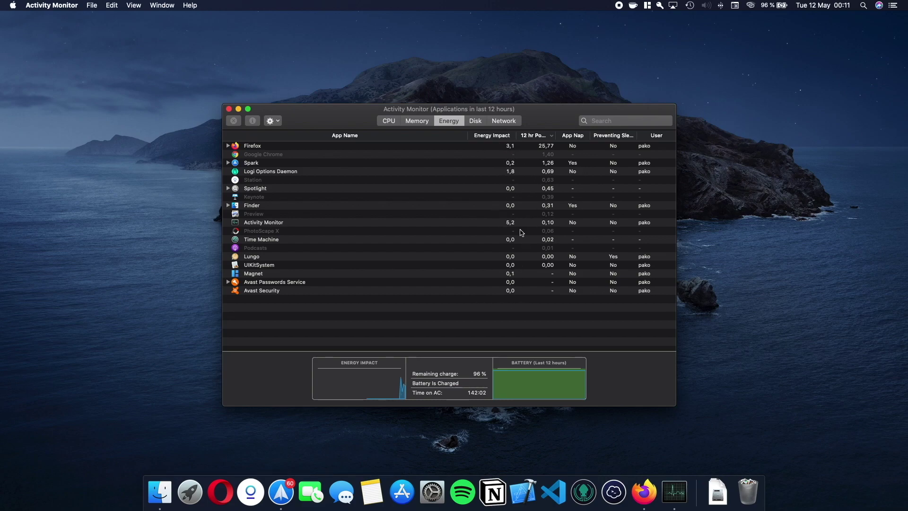
{"action": "left_click", "coordinate": [475, 122]}
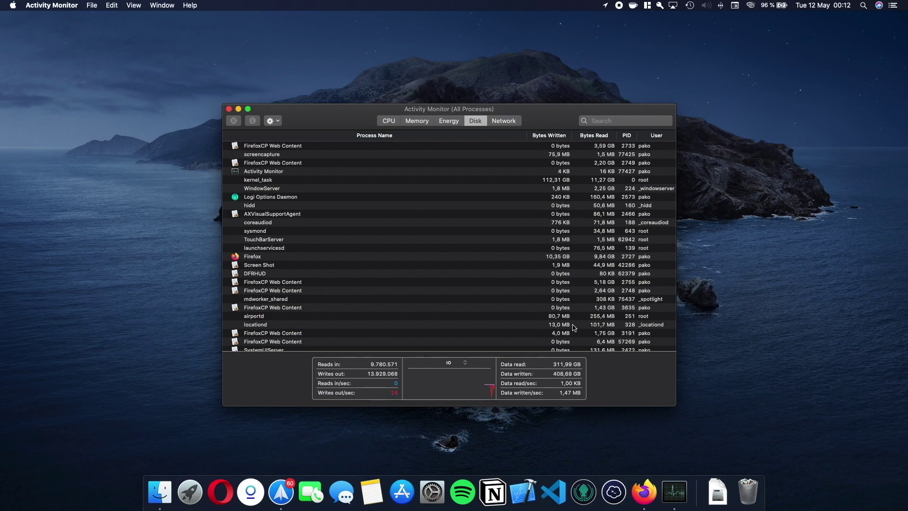
{"action": "left_click", "coordinate": [511, 125]}
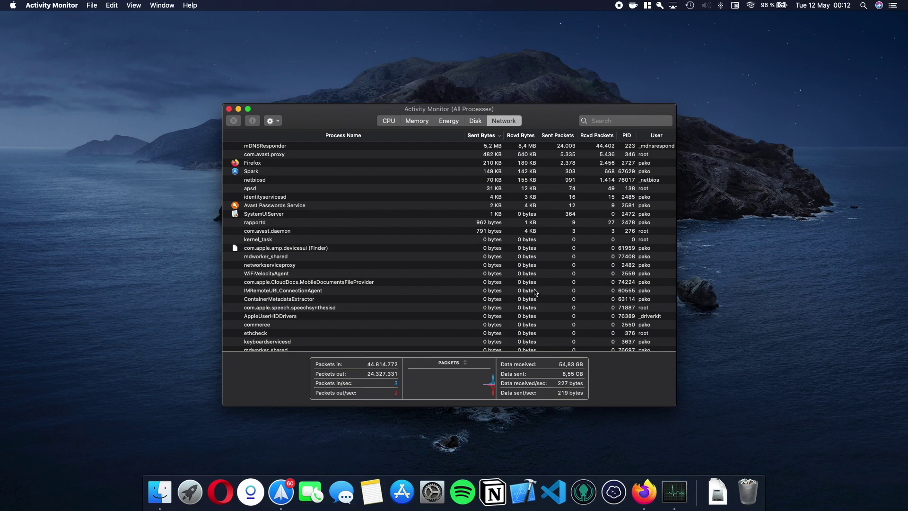
Step: Go back through the disk, energy and memory usage to the CPU process list
{"action": "left_click", "coordinate": [478, 123]}
{"action": "left_click", "coordinate": [449, 121]}
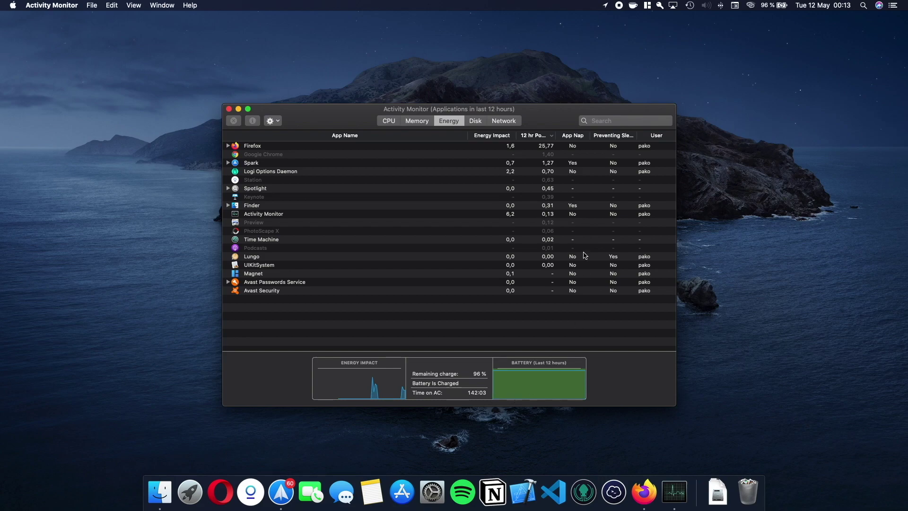
{"action": "left_click", "coordinate": [424, 118]}
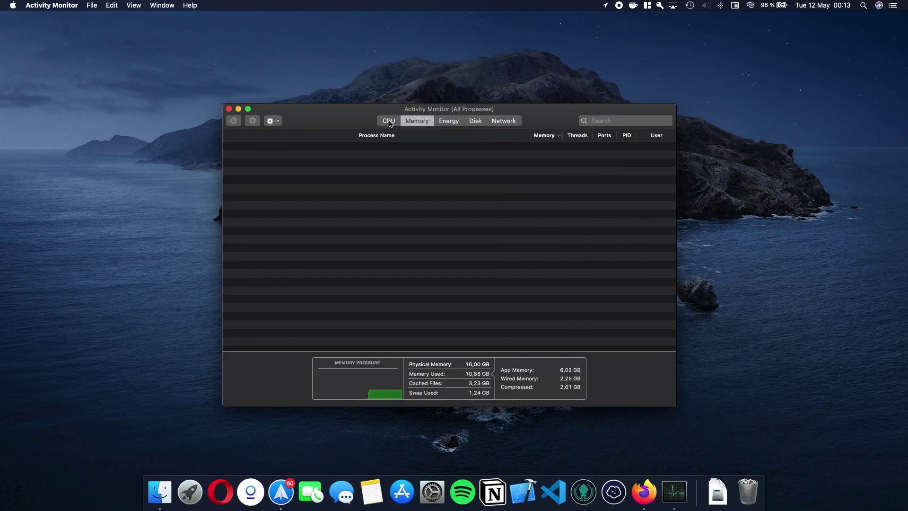
{"action": "left_click", "coordinate": [390, 122]}
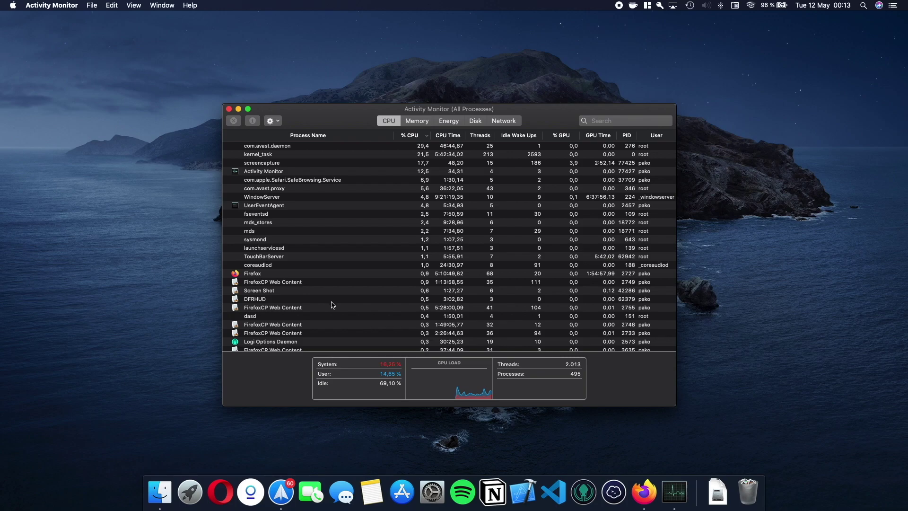
Step: Look through the running processes in the CPU list, including background and system ones, and return to the most CPU-intensive
{"action": "left_click", "coordinate": [289, 284]}
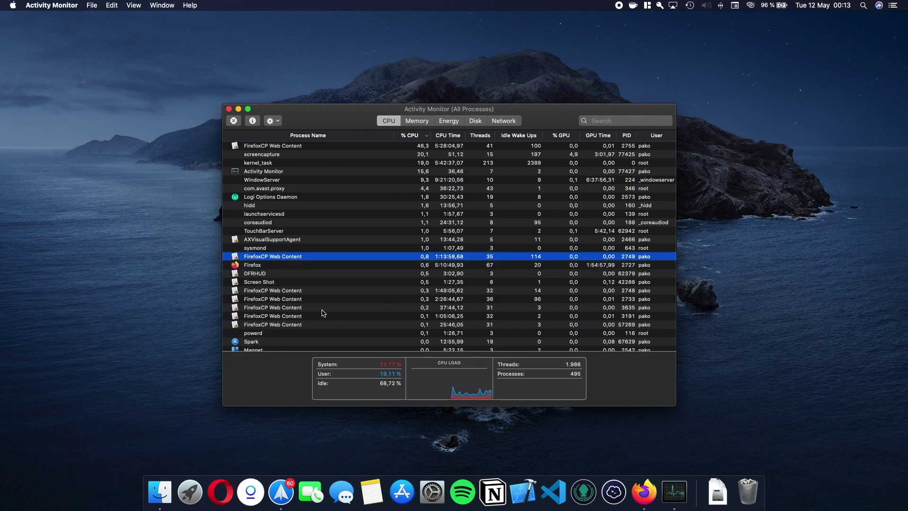
{"action": "scroll", "coordinate": [303, 312], "scroll_direction": "down", "scroll_amount": 5}
{"action": "scroll", "coordinate": [299, 311], "scroll_direction": "down", "scroll_amount": 3}
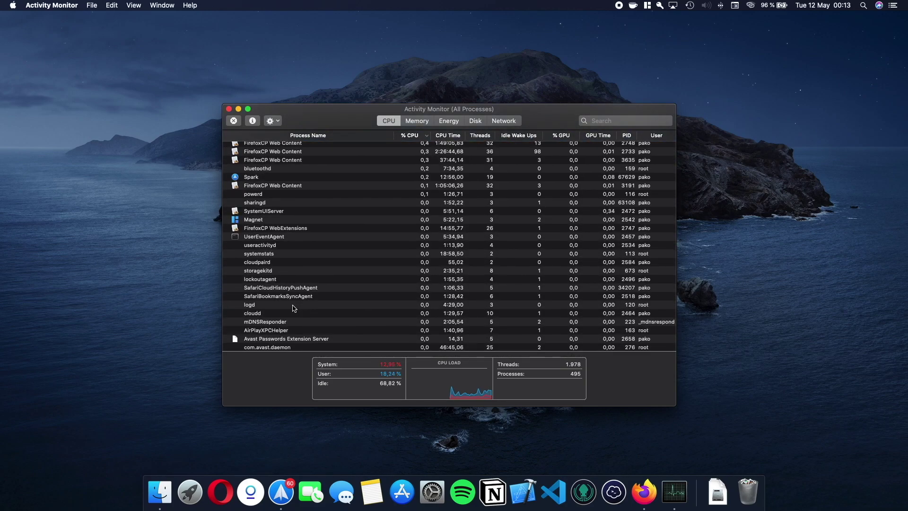
{"action": "scroll", "coordinate": [299, 311], "scroll_direction": "down", "scroll_amount": 3}
{"action": "left_click", "coordinate": [280, 245]}
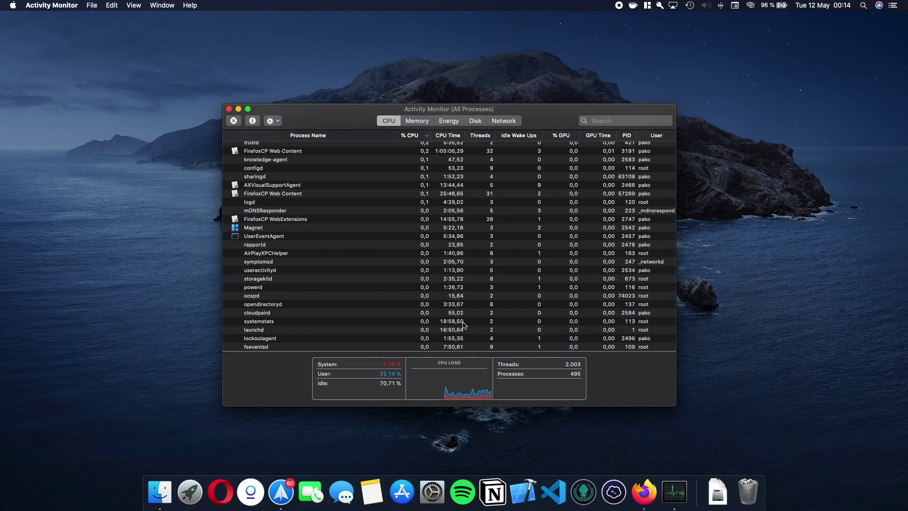
{"action": "scroll", "coordinate": [347, 293], "scroll_direction": "down", "scroll_amount": 5}
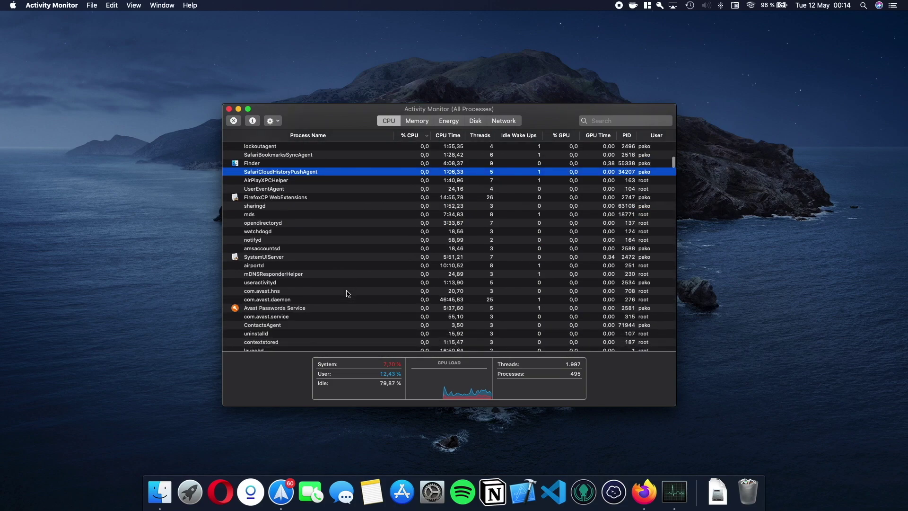
{"action": "scroll", "coordinate": [347, 293], "scroll_direction": "down", "scroll_amount": 6}
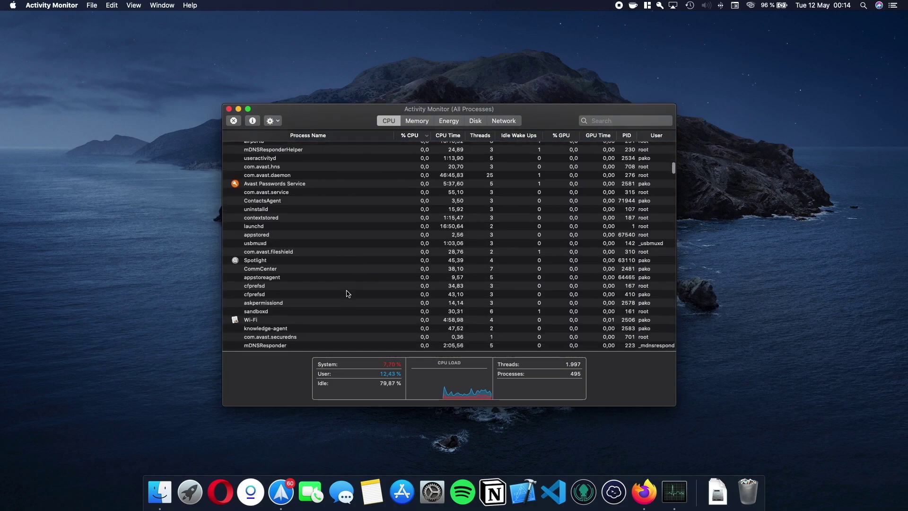
{"action": "scroll", "coordinate": [345, 303], "scroll_direction": "down", "scroll_amount": 8}
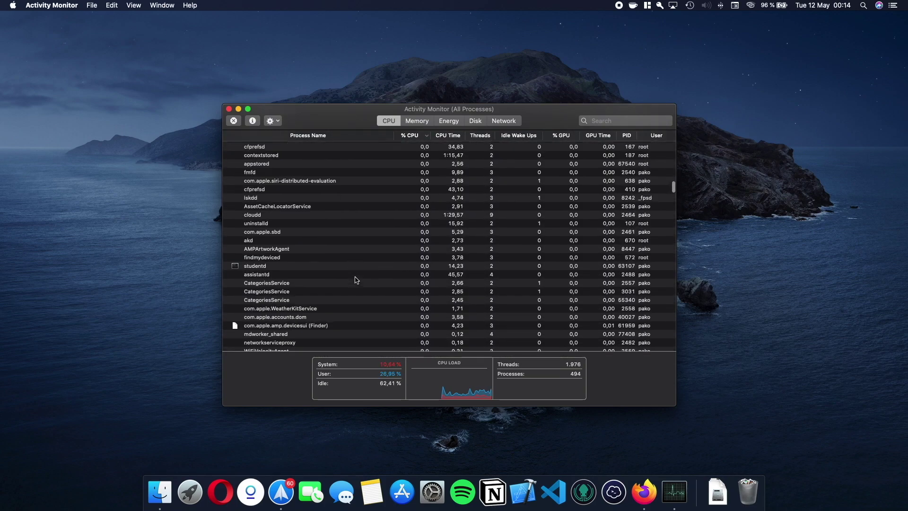
{"action": "scroll", "coordinate": [356, 280], "scroll_direction": "down", "scroll_amount": 7}
{"action": "scroll", "coordinate": [356, 280], "scroll_direction": "up", "scroll_amount": 15}
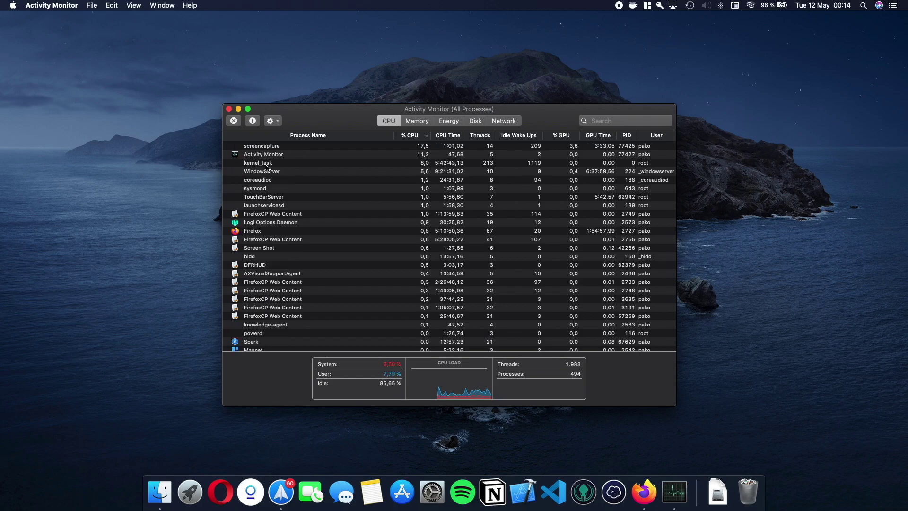
Step: Inspect the Activity Monitor process's details, reviewing its memory, statistics, and open files and ports
{"action": "left_click", "coordinate": [273, 157]}
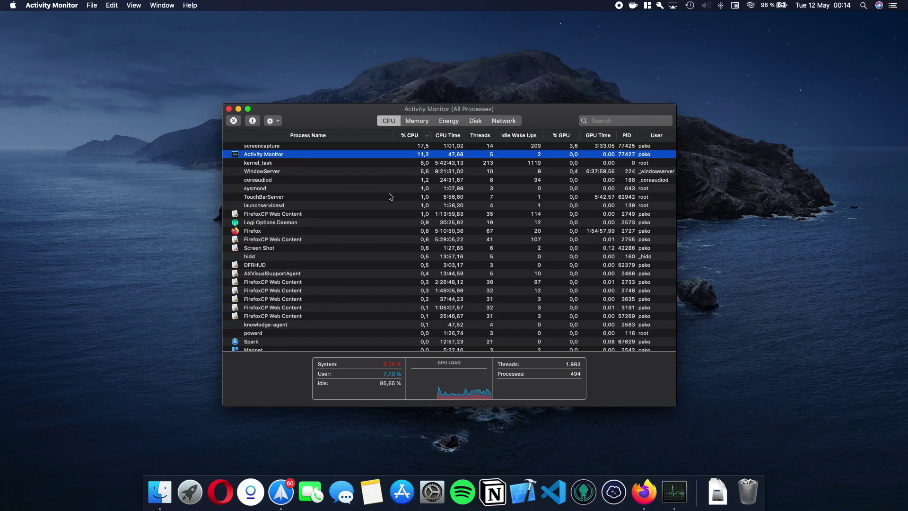
{"action": "left_click", "coordinate": [252, 121]}
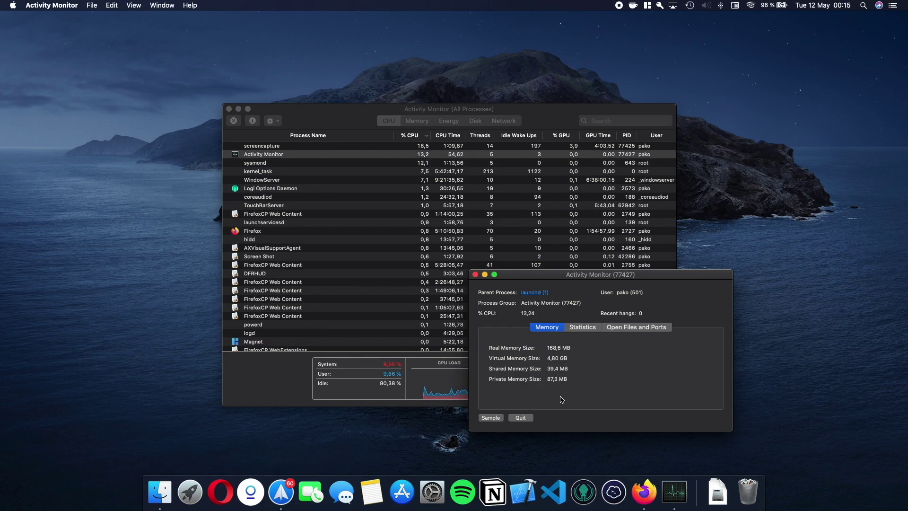
{"action": "left_click", "coordinate": [572, 329]}
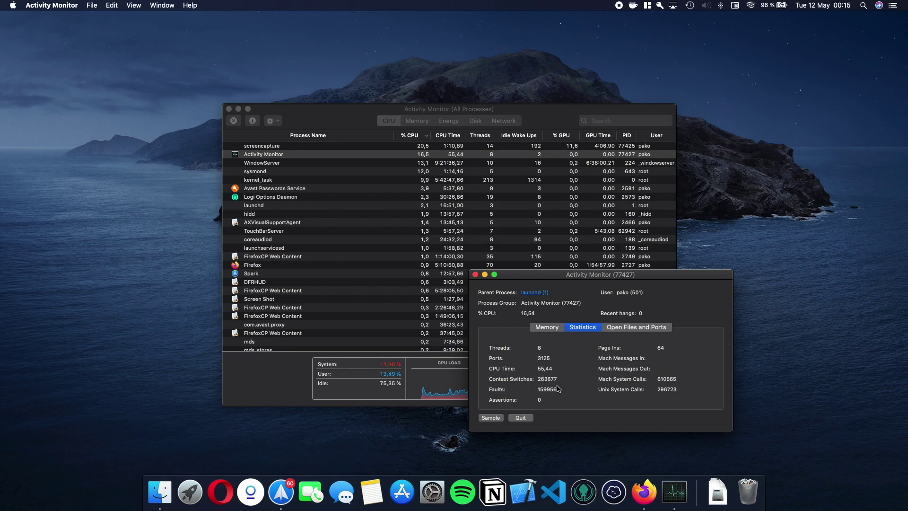
{"action": "left_click", "coordinate": [625, 329]}
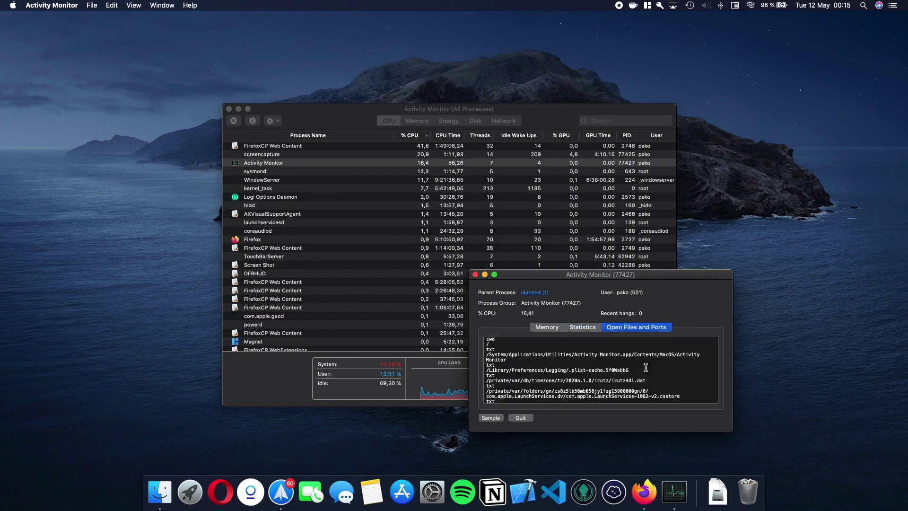
{"action": "scroll", "coordinate": [645, 368], "scroll_direction": "down", "scroll_amount": 10}
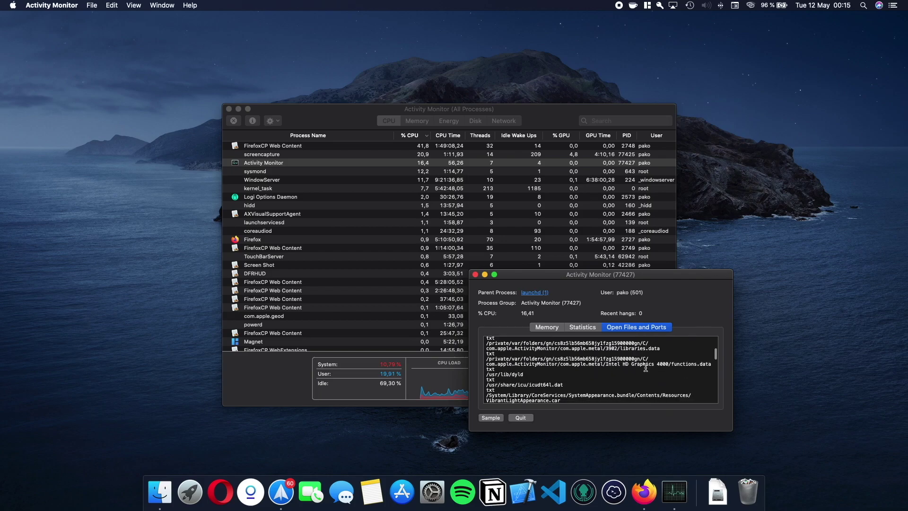
{"action": "scroll", "coordinate": [645, 368], "scroll_direction": "up", "scroll_amount": 10}
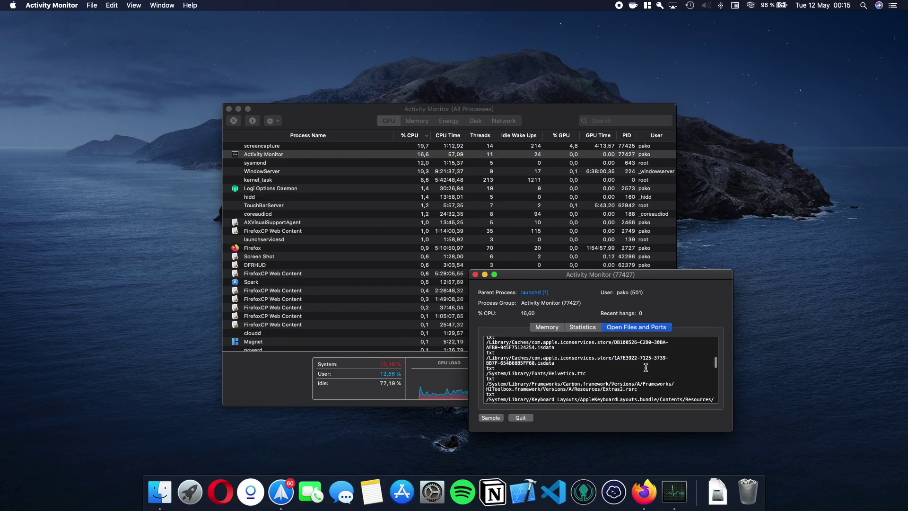
Step: Sample the Activity Monitor process, check the report's display options keeping Sample Text, and close the report
{"action": "left_click", "coordinate": [497, 419]}
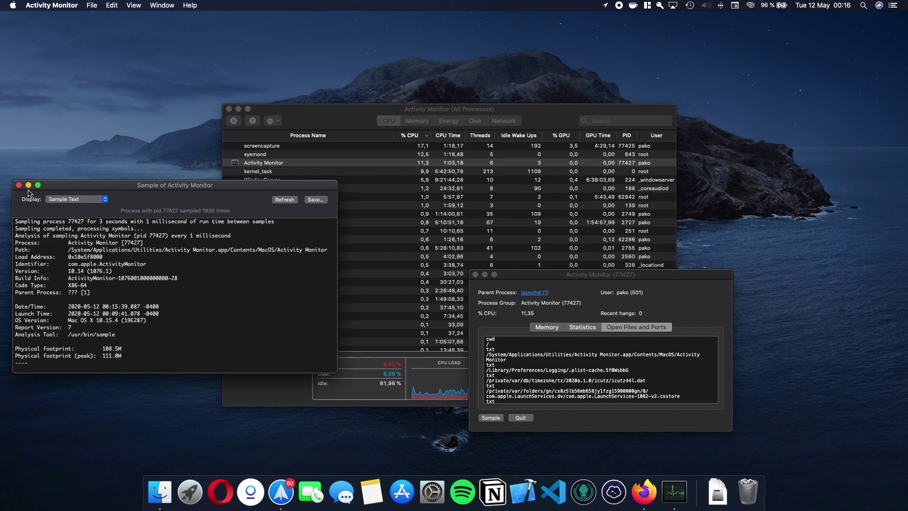
{"action": "left_click", "coordinate": [93, 202]}
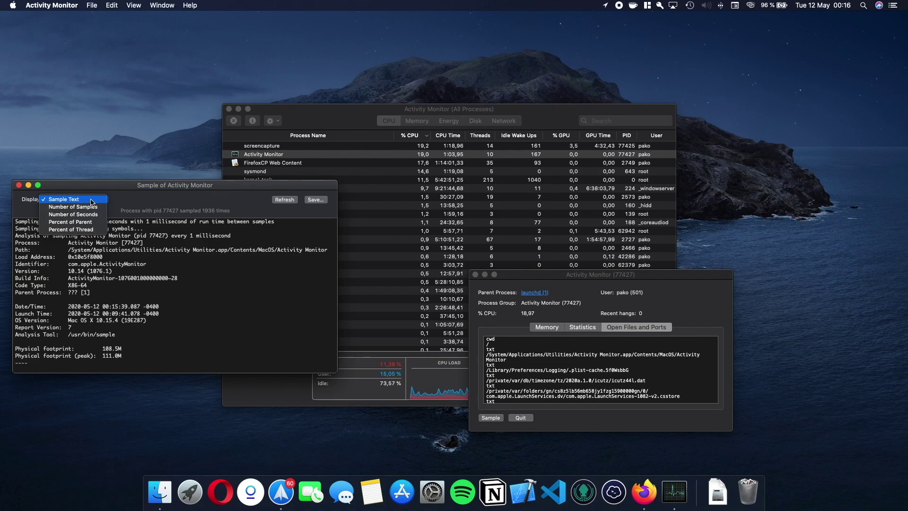
{"action": "left_click", "coordinate": [93, 199]}
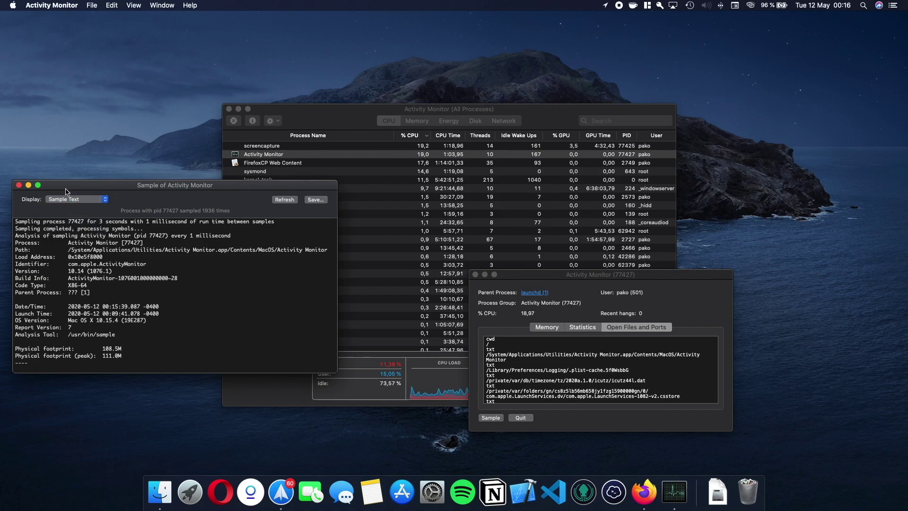
{"action": "left_click", "coordinate": [19, 185]}
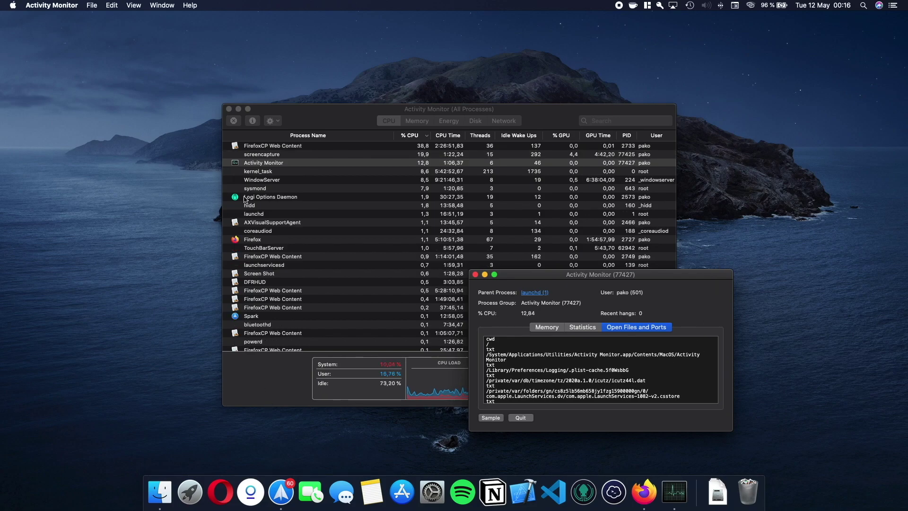
Step: Bring up the quit options for the Activity Monitor process, cancel them, and close its information window
{"action": "left_click", "coordinate": [520, 418]}
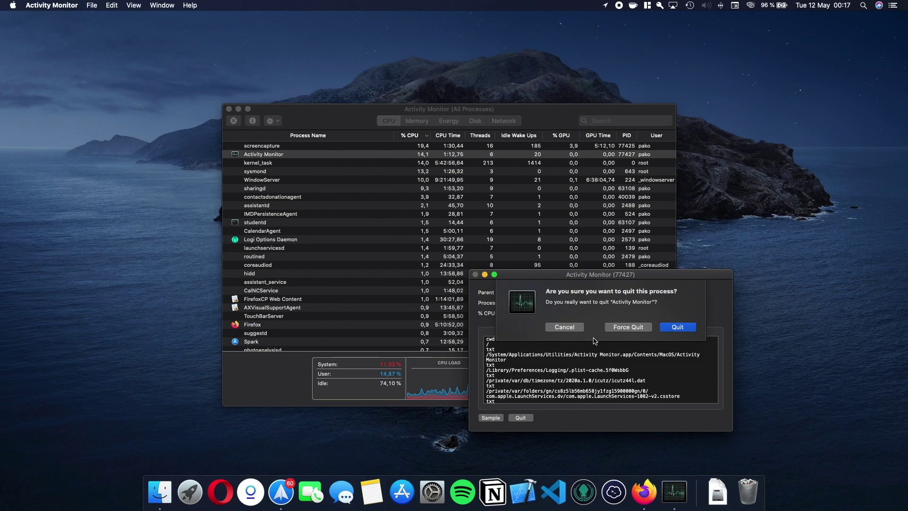
{"action": "left_click", "coordinate": [562, 327]}
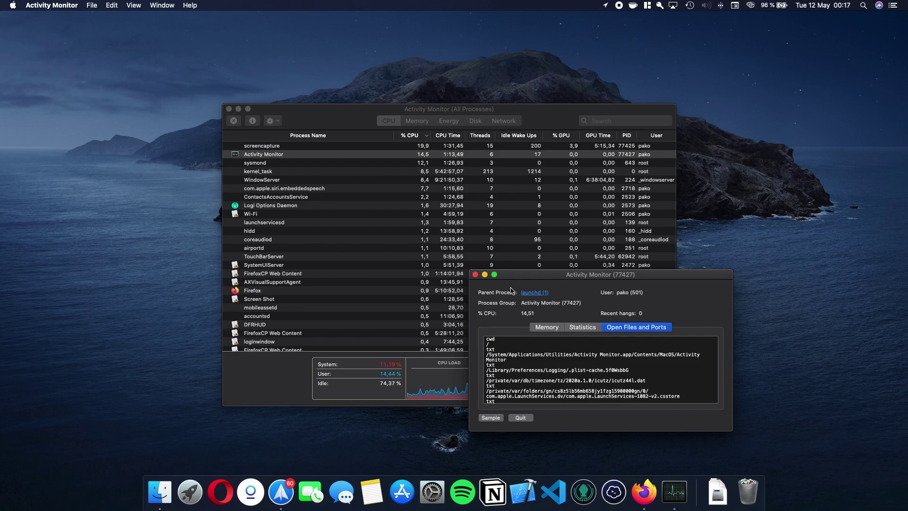
{"action": "left_click", "coordinate": [475, 275]}
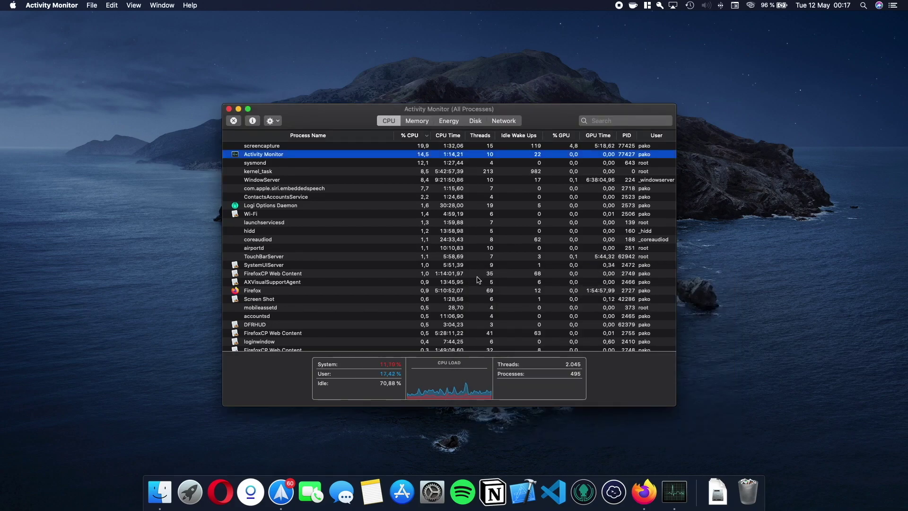
Step: Open the Force Quit Applications window, move it clear of the process list to view the running apps, and close it
{"action": "left_click", "coordinate": [13, 5]}
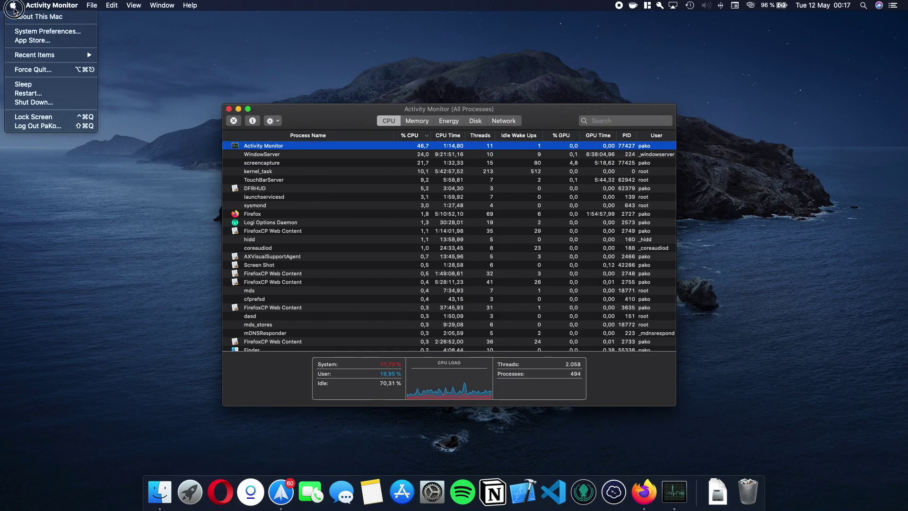
{"action": "mouse_move", "coordinate": [50, 61]}
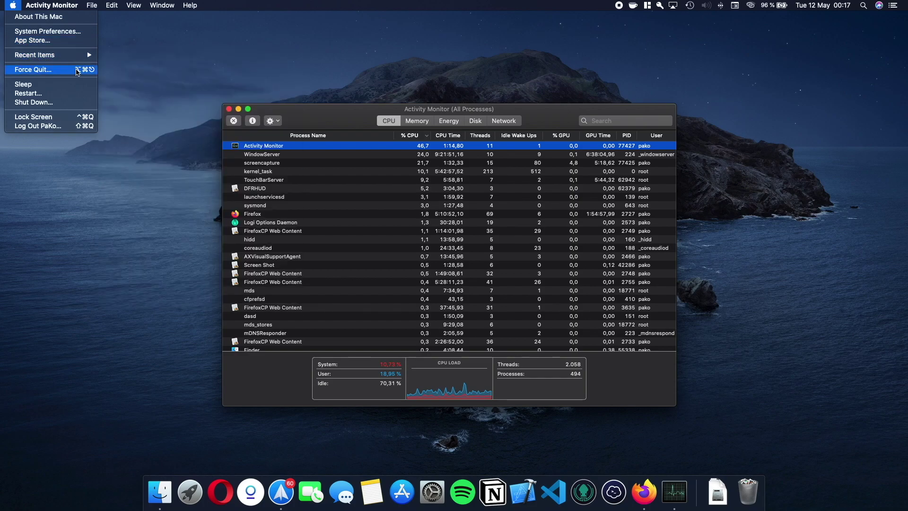
{"action": "left_click", "coordinate": [78, 69]}
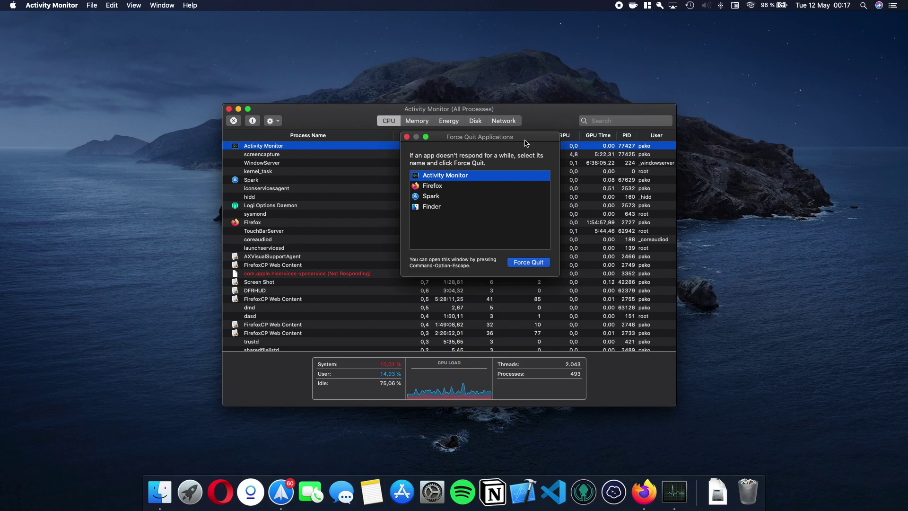
{"action": "left_click_drag", "start_coordinate": [526, 142], "coordinate": [830, 211]}
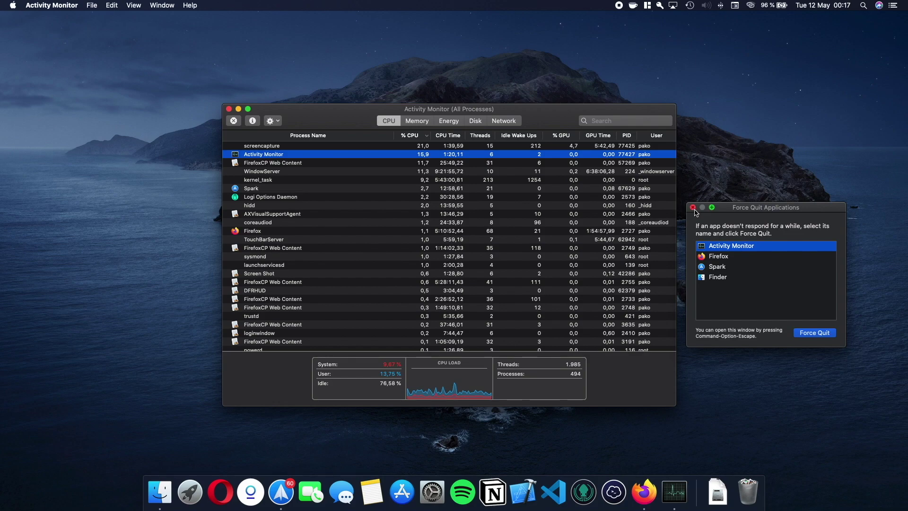
{"action": "left_click", "coordinate": [693, 209]}
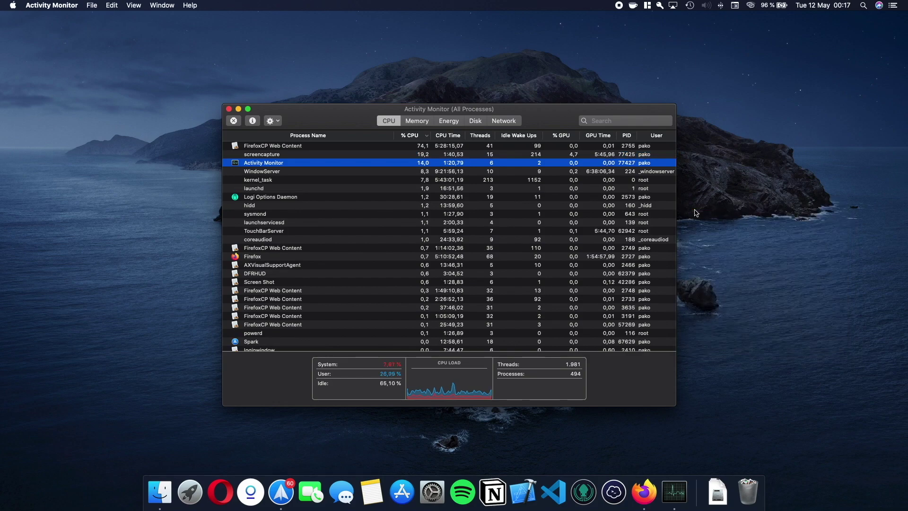
Step: Select the Activity Monitor process and view the available sampling, spindump and diagnostics options without running any
{"action": "left_click", "coordinate": [263, 165]}
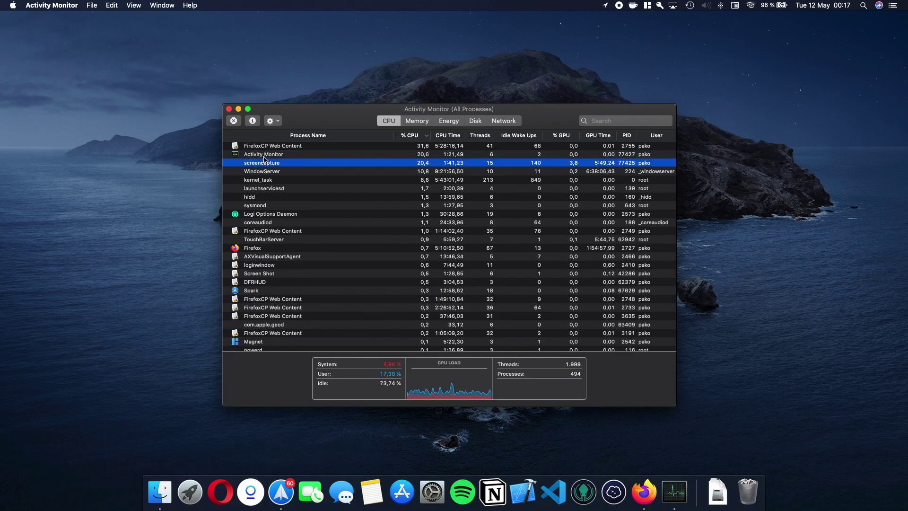
{"action": "left_click", "coordinate": [264, 156]}
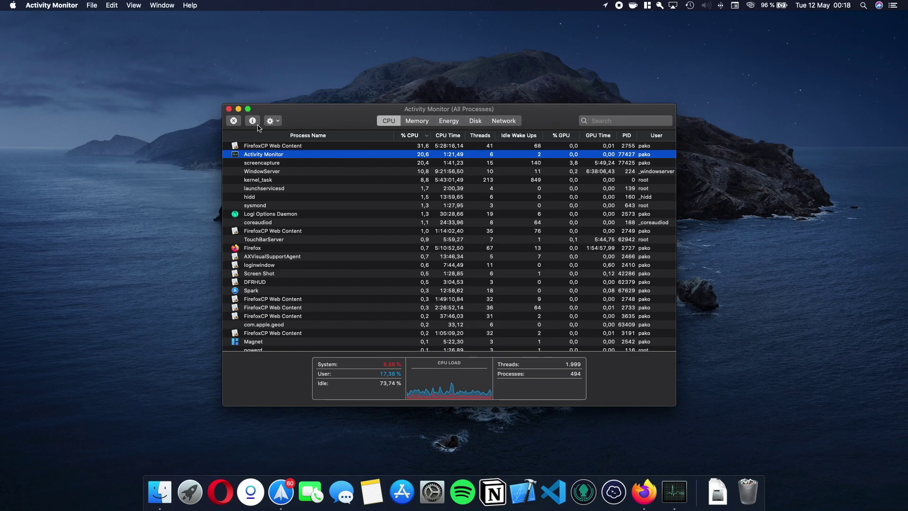
{"action": "left_click", "coordinate": [277, 123]}
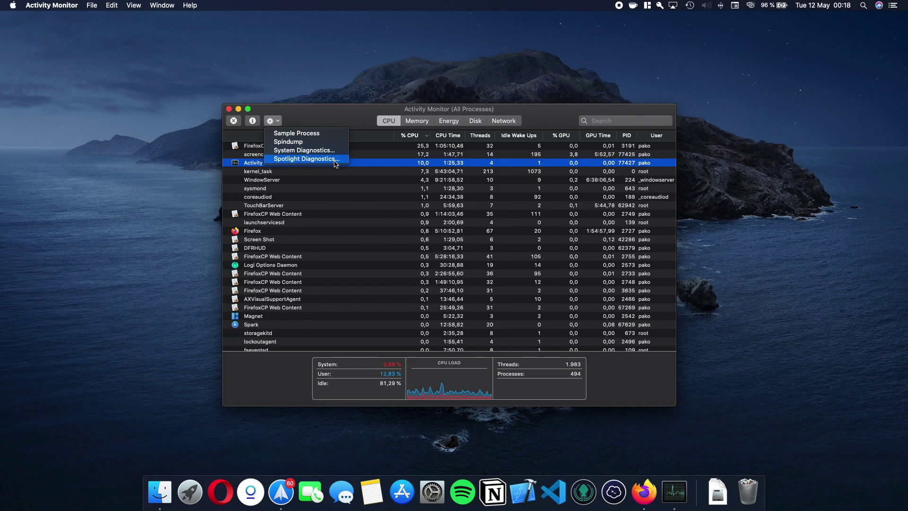
{"action": "left_click", "coordinate": [324, 116]}
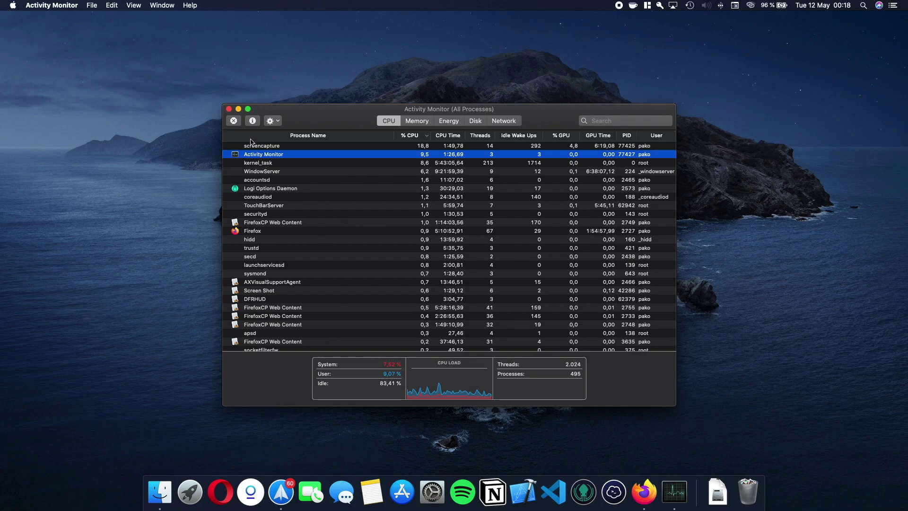
Step: Force quit the selected Activity Monitor process
{"action": "left_click", "coordinate": [234, 121]}
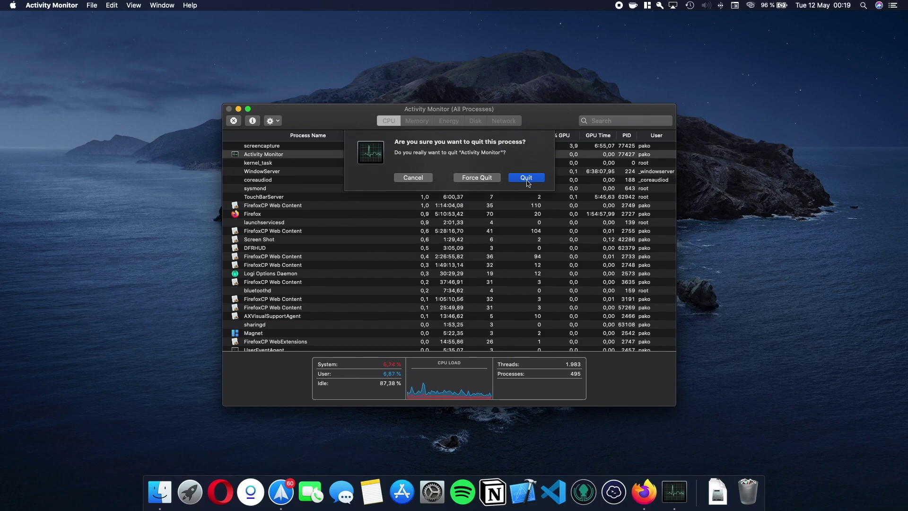
{"action": "left_click", "coordinate": [497, 182]}
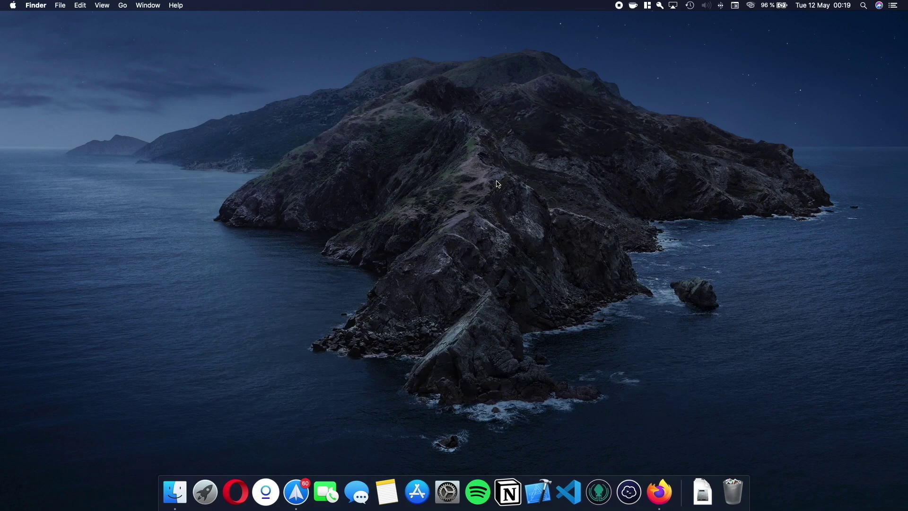